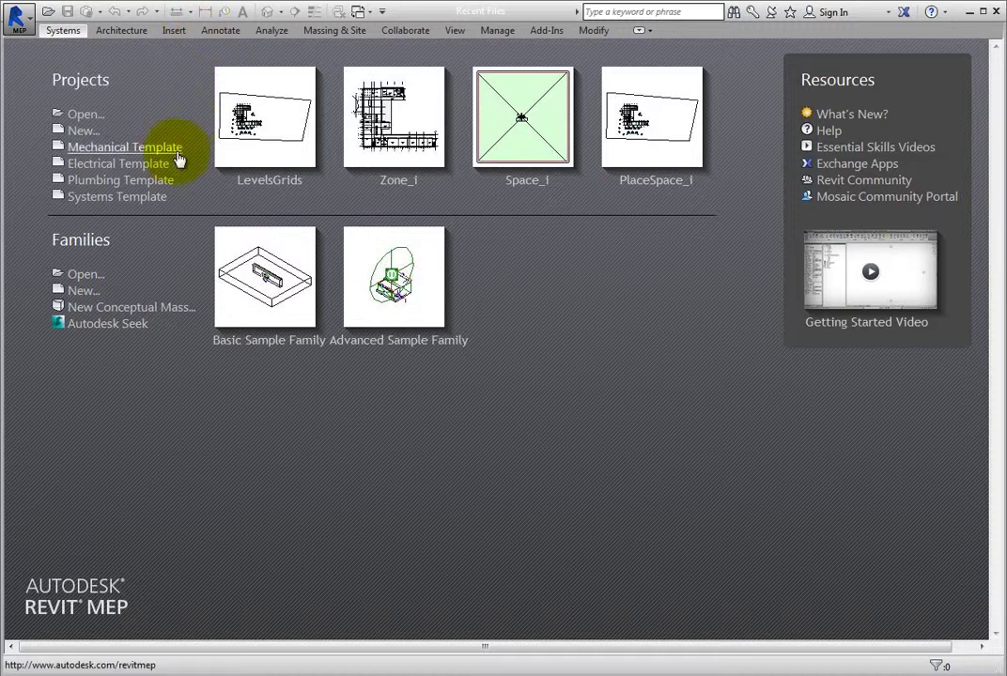
Start a new project from the Systems template and bring up the Insert tools.
click(156, 199)
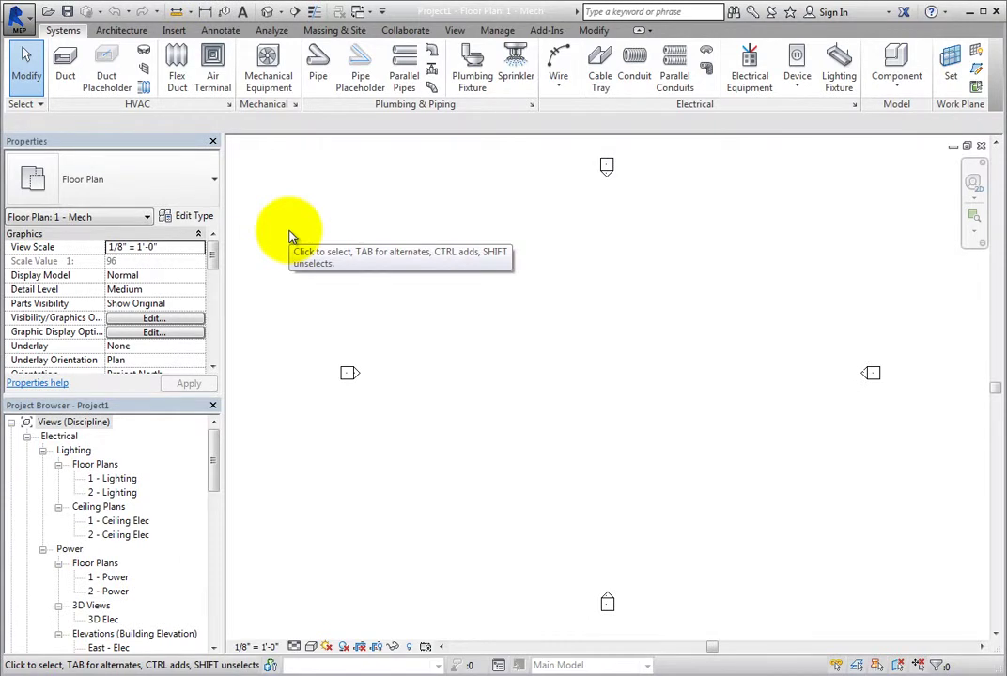
click(169, 31)
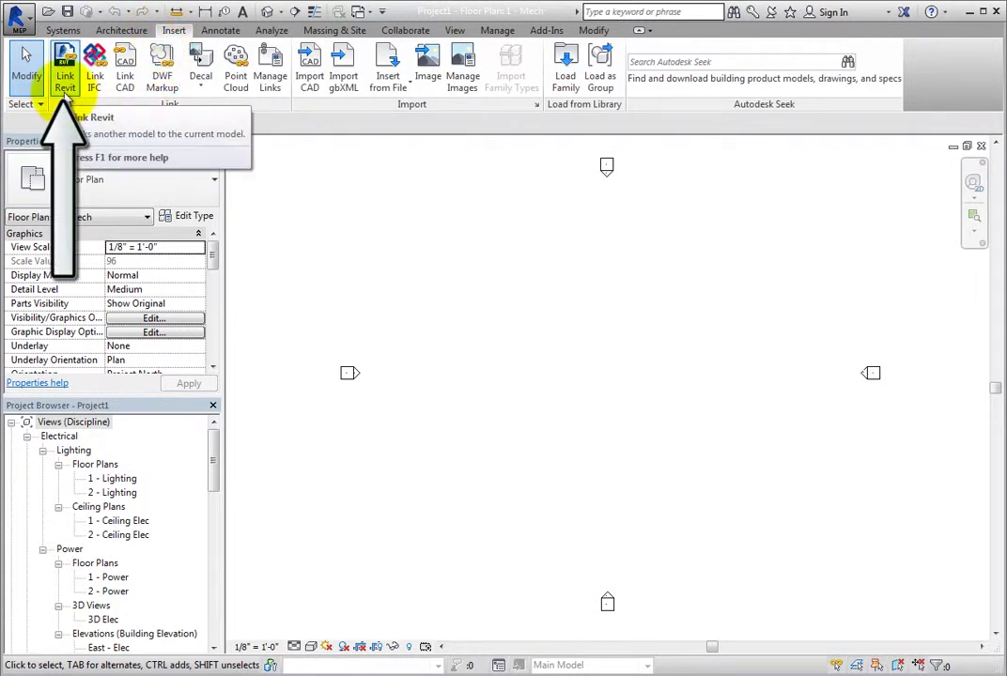
Begin Link Revit with Arch_Link.rvt selected and show its Positioning options.
click(66, 94)
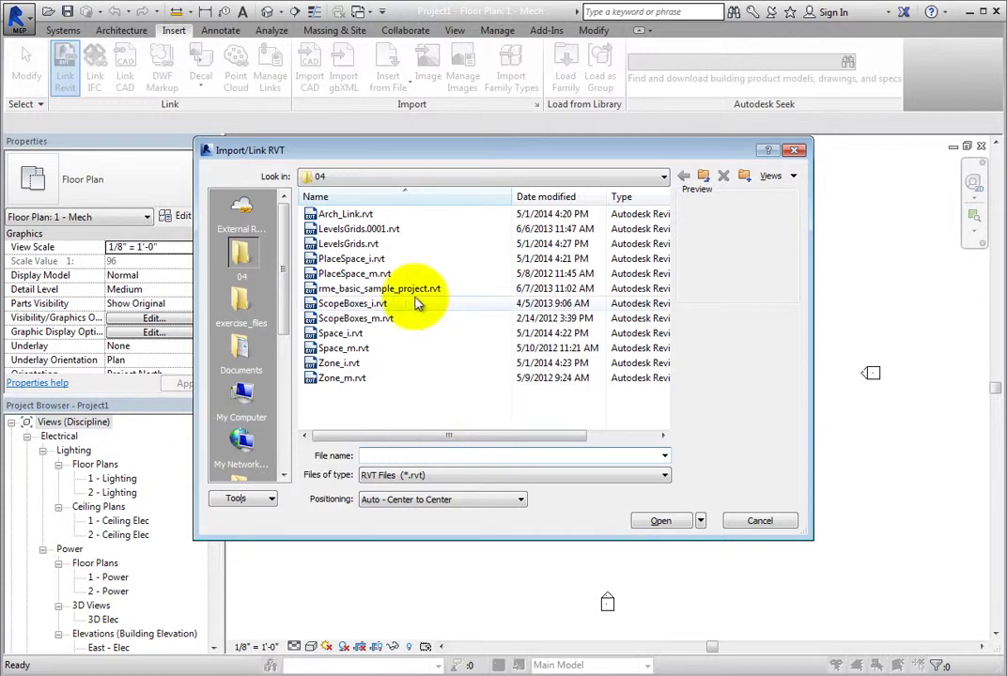
click(404, 214)
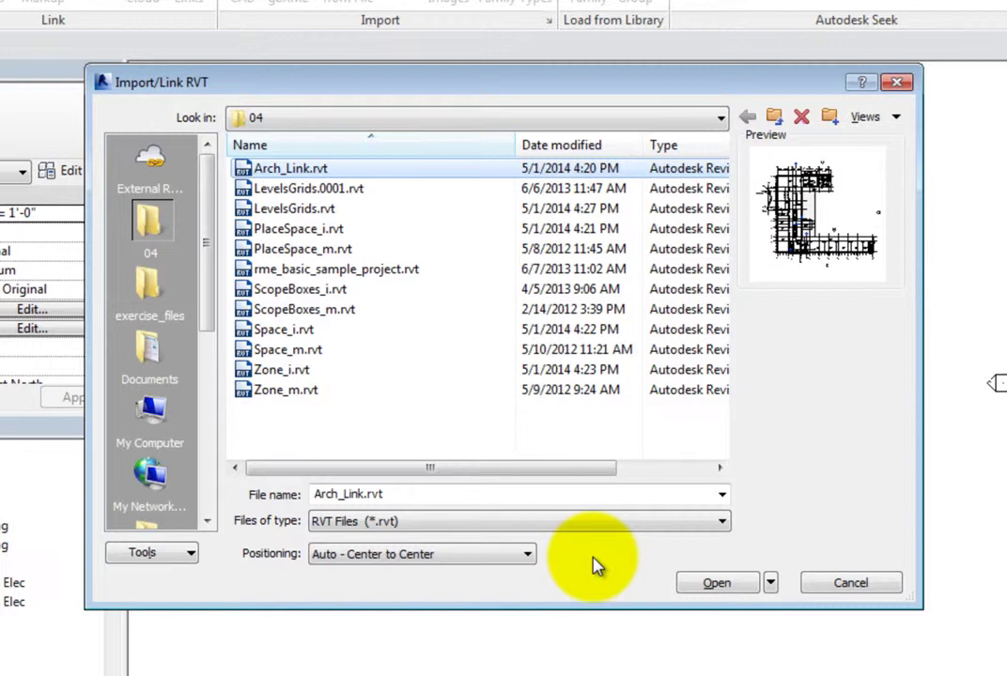
click(524, 555)
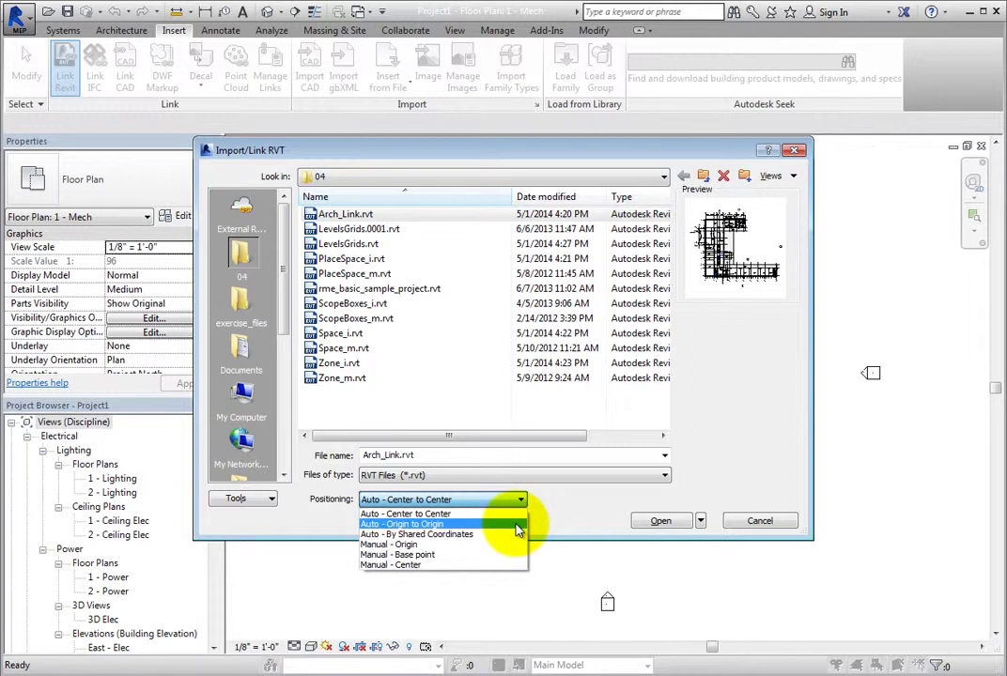
Link Arch_Link.rvt using Auto - Origin to Origin, then zoom to fit the plan.
click(517, 526)
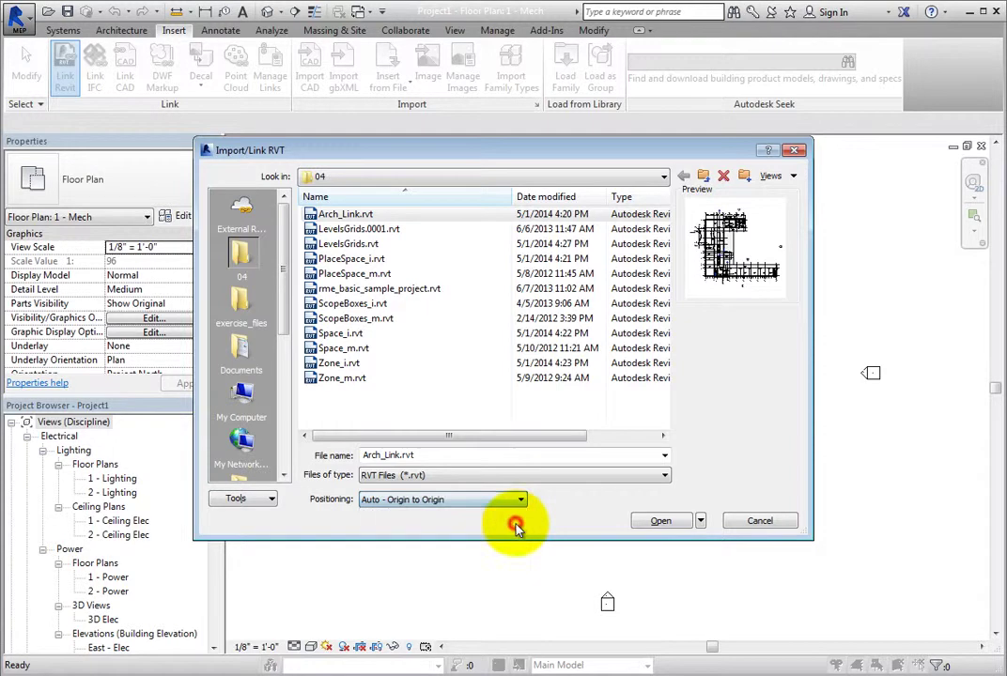
click(652, 522)
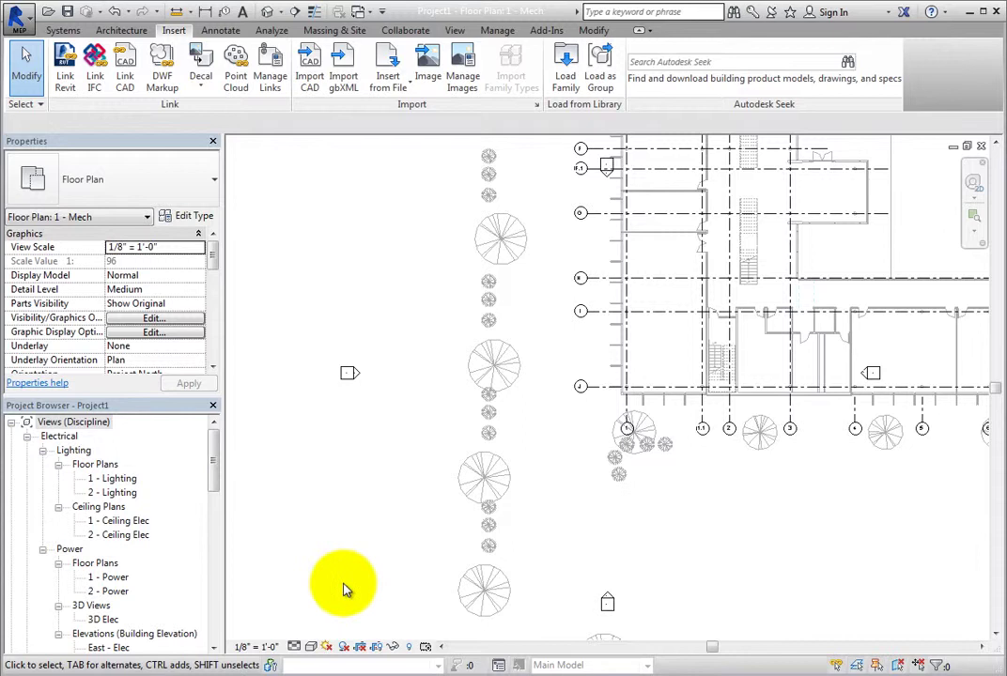
right_click(344, 589)
click(432, 498)
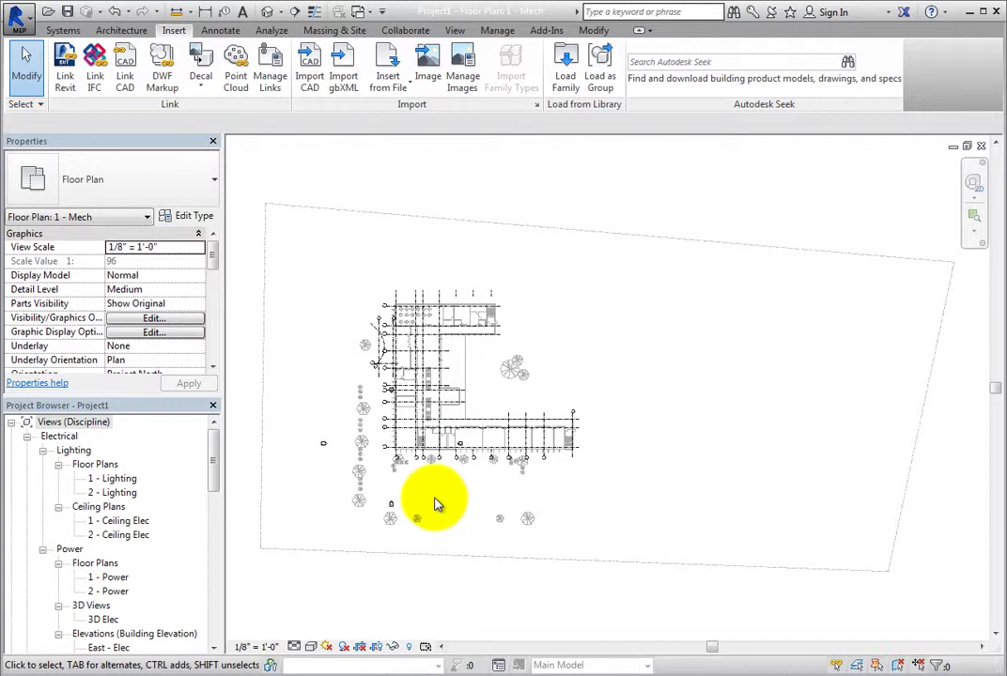
Open Visibility/Graphic Overrides with VG and include Architecture in the discipline filter.
key(v)
key(g)
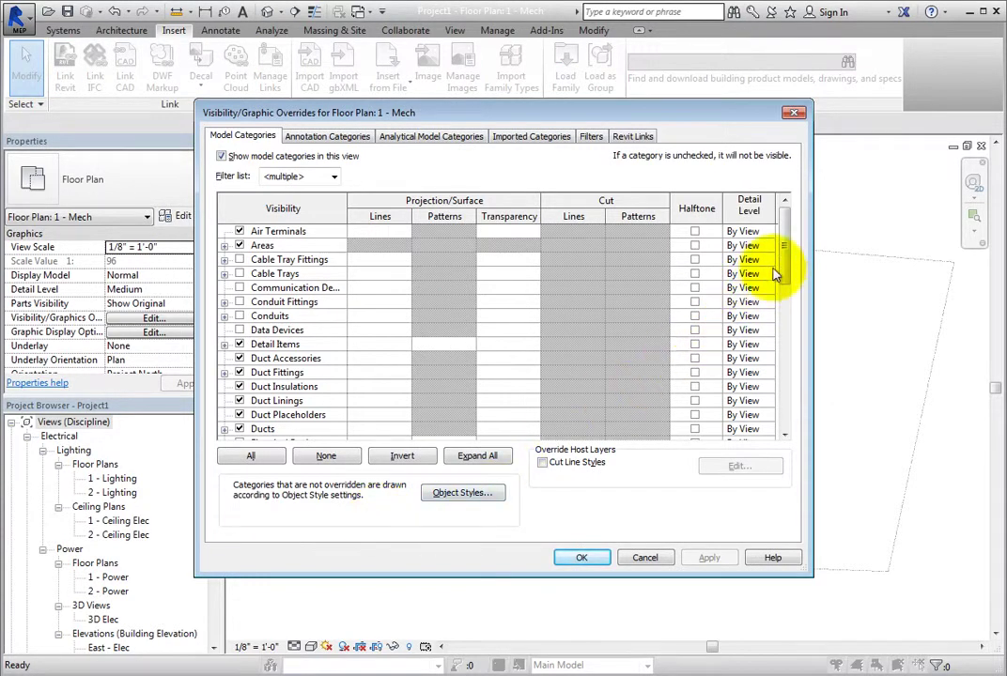
drag(785, 269, 776, 417)
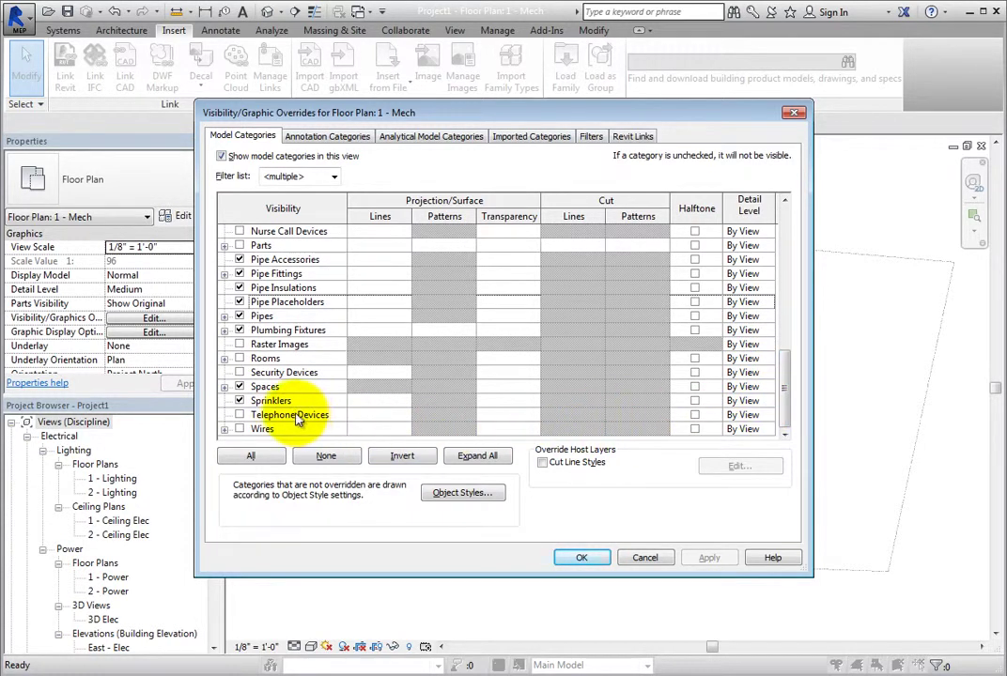
click(333, 177)
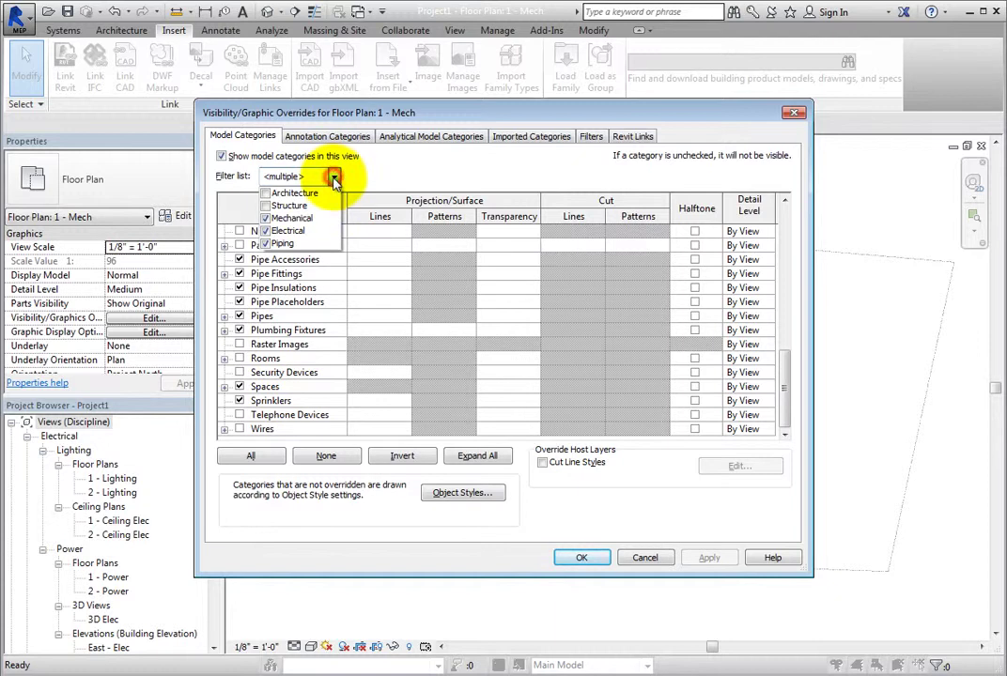
click(268, 194)
click(263, 282)
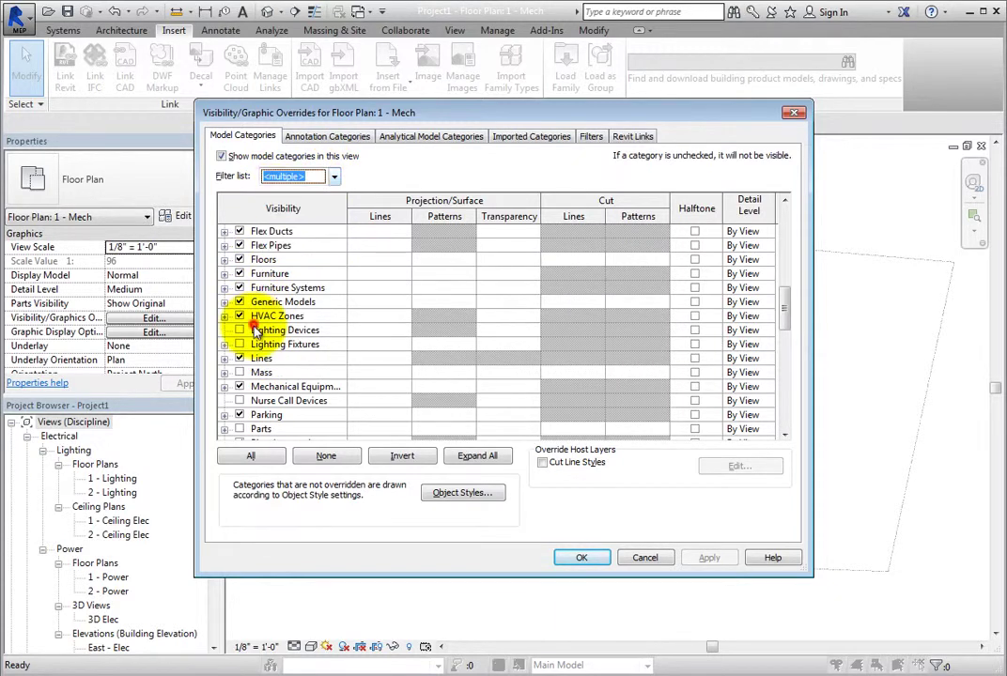
Under Site, turn on Project Base Point and Survey Point and apply.
scroll(268, 358, up, 1)
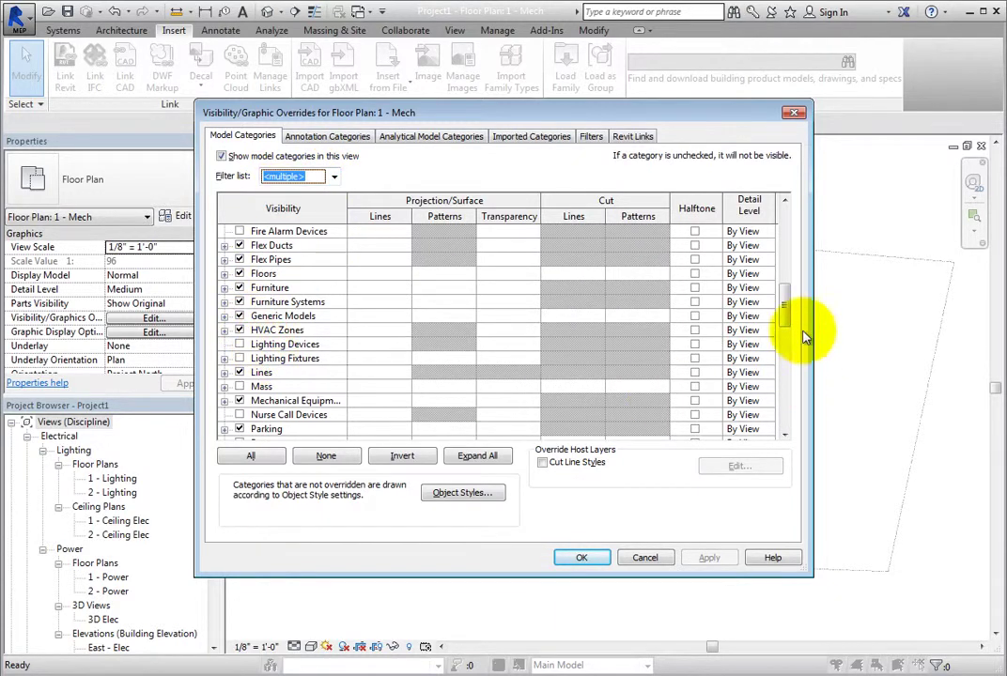
drag(784, 303, 782, 373)
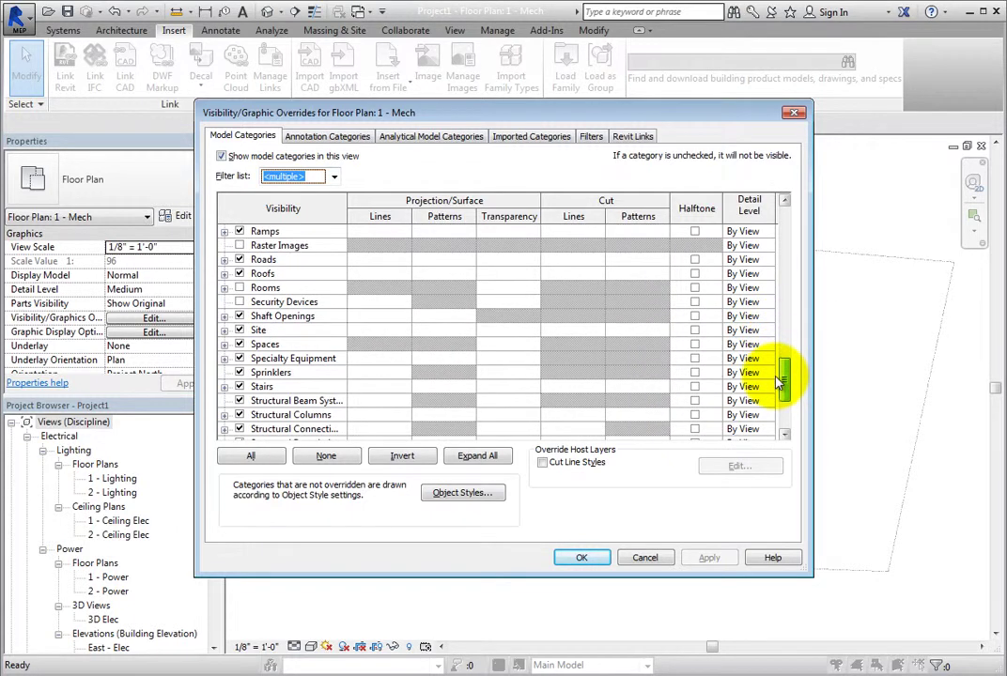
click(229, 331)
click(225, 329)
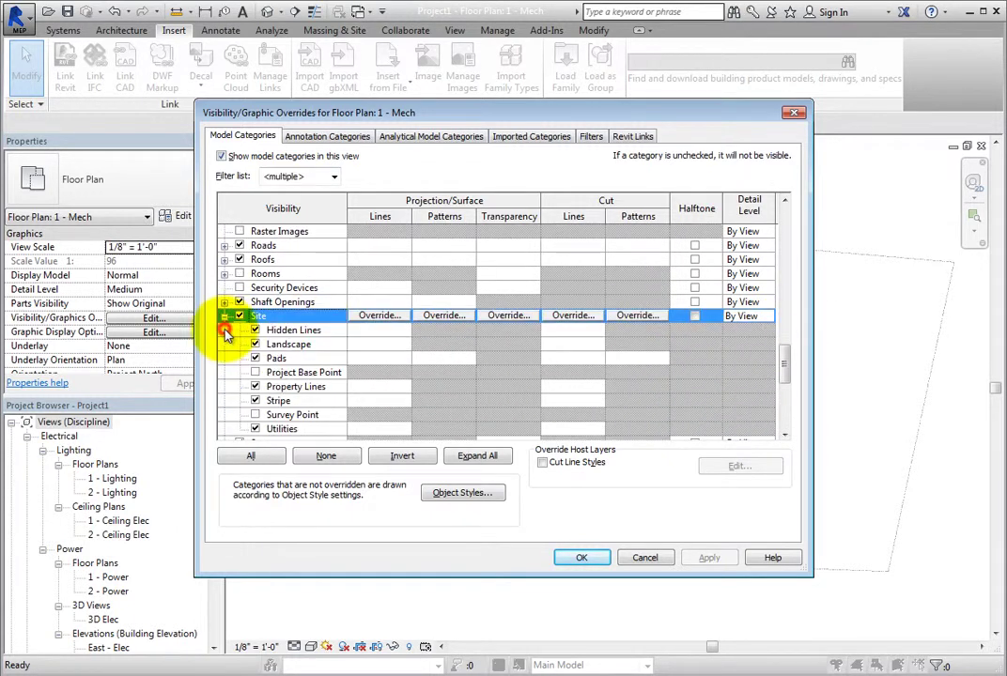
click(259, 373)
click(255, 414)
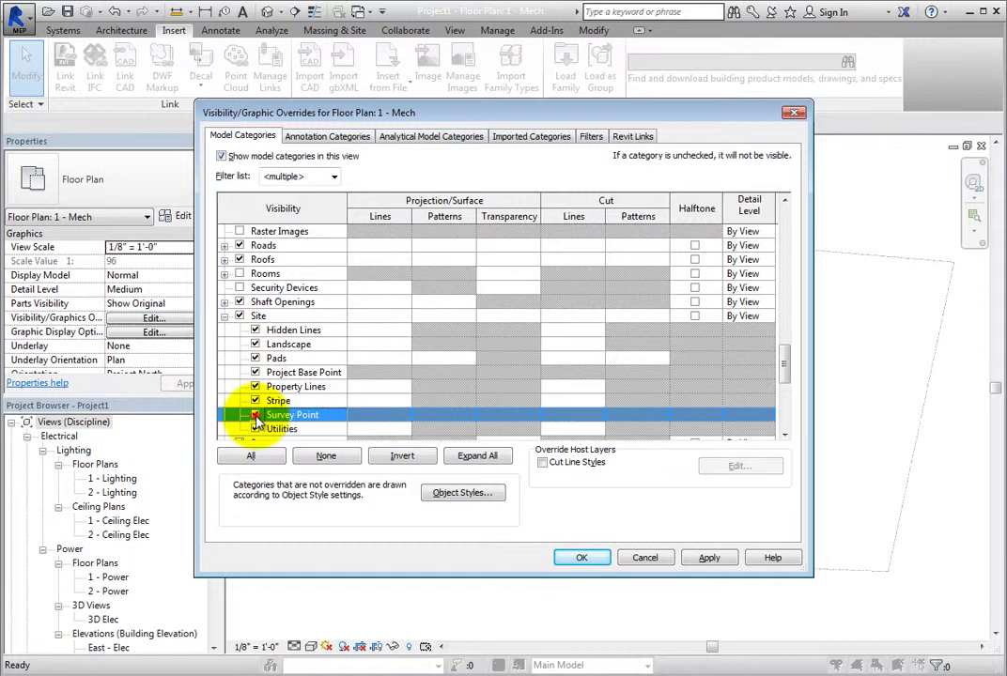
click(581, 557)
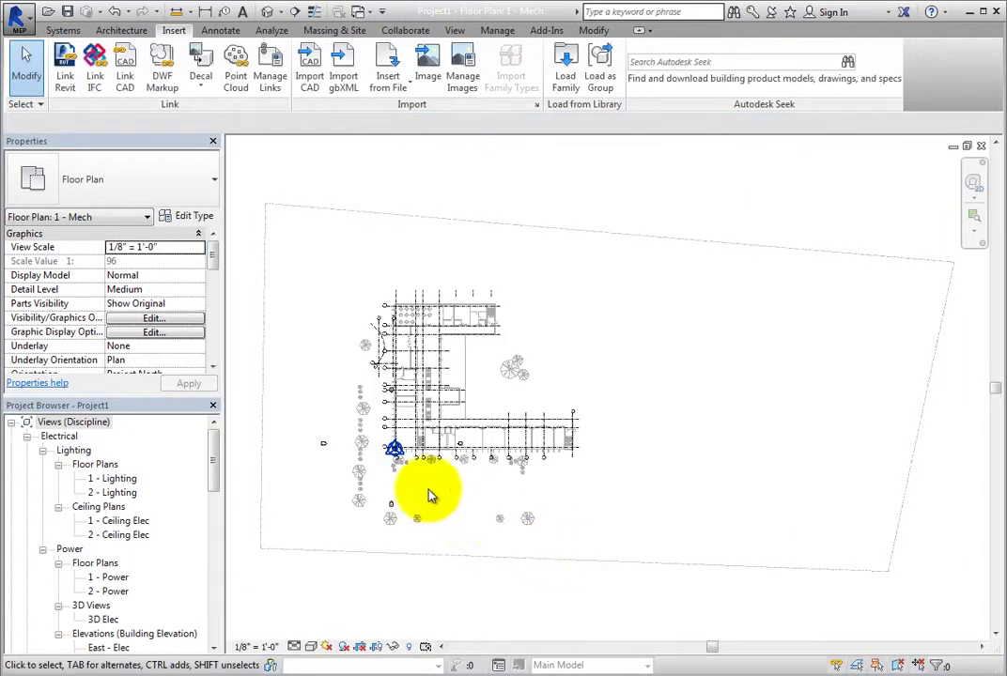
scroll(387, 465, up, 5)
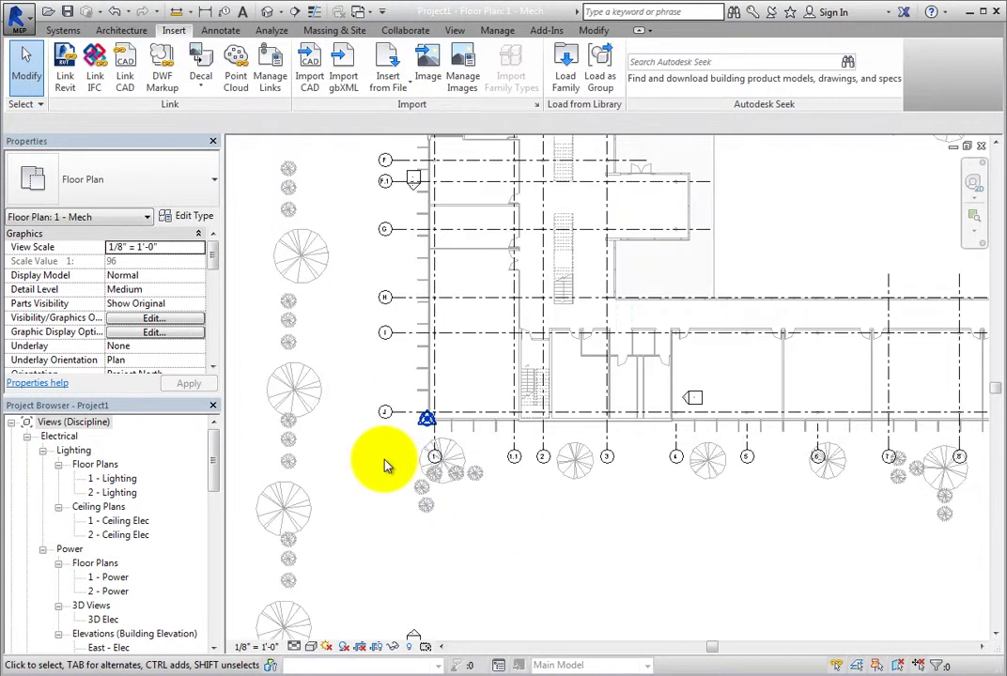
click(422, 416)
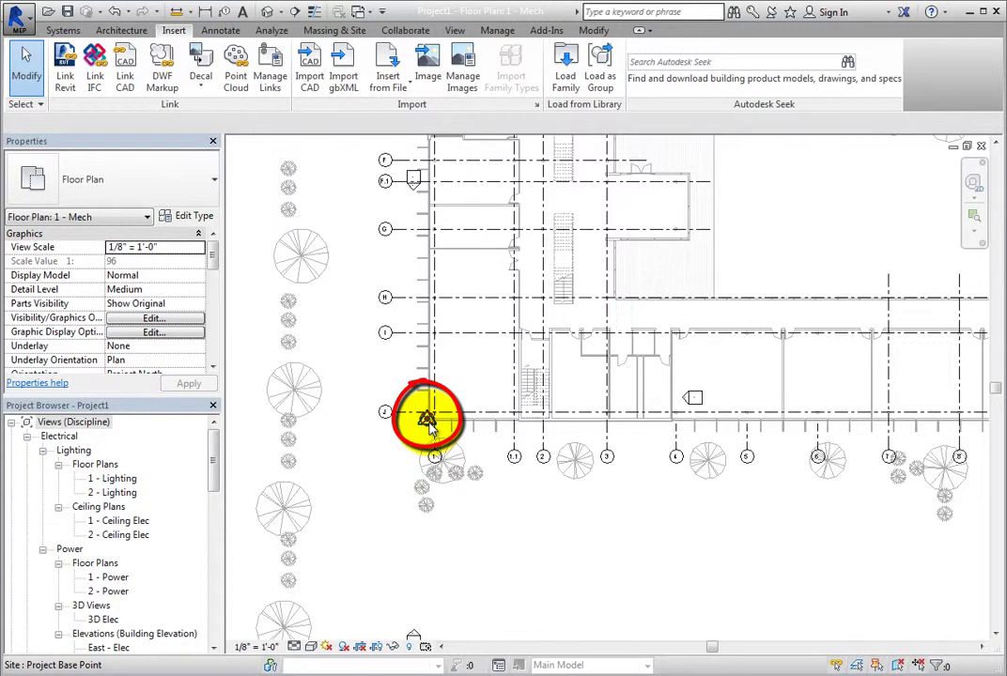
key(Tab)
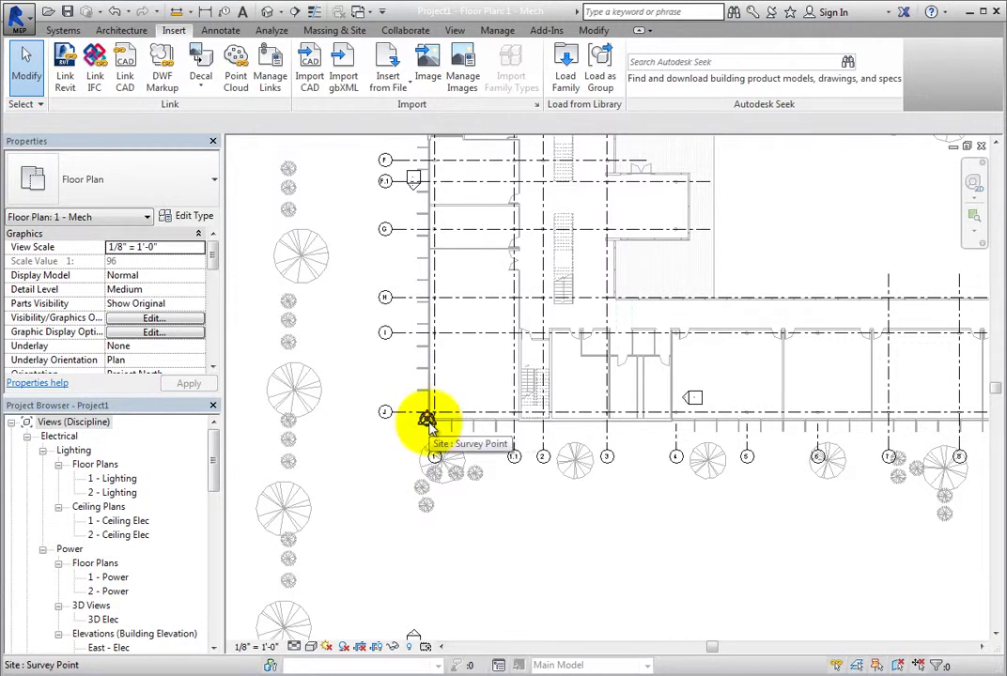
click(427, 420)
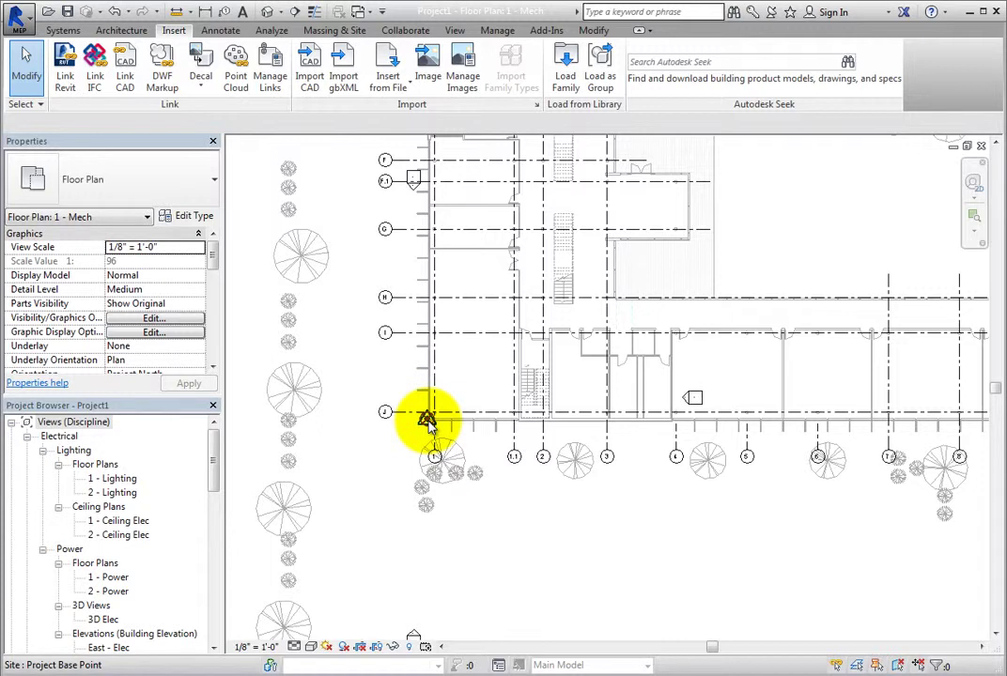
click(427, 419)
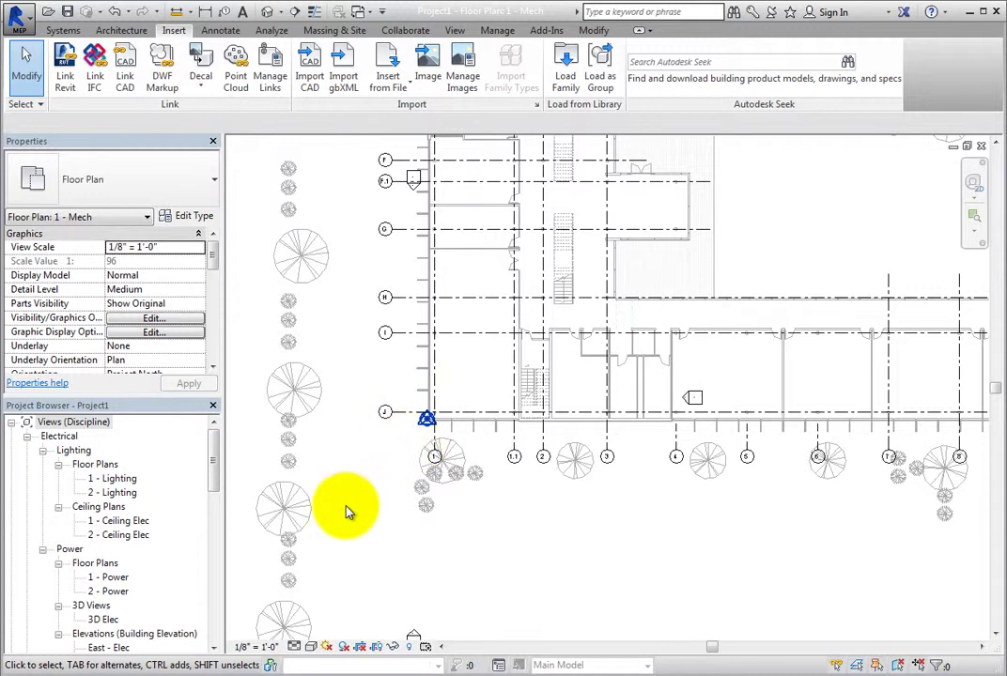
Select the Arch_Link.rvt link, zoom to fit the site, and focus its Name property.
click(451, 469)
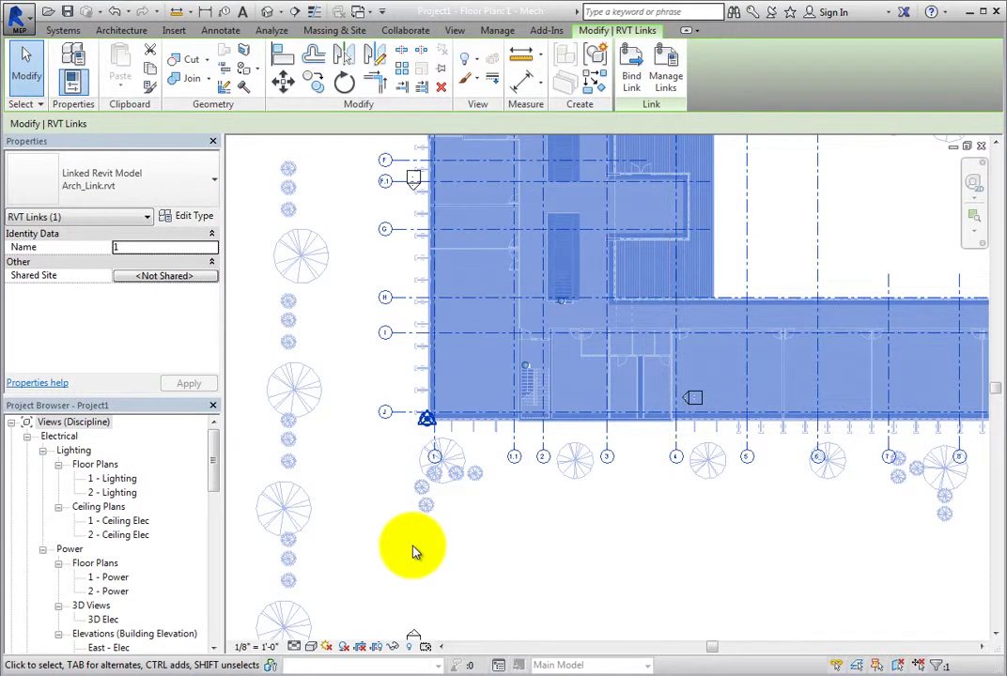
right_click(413, 551)
click(481, 463)
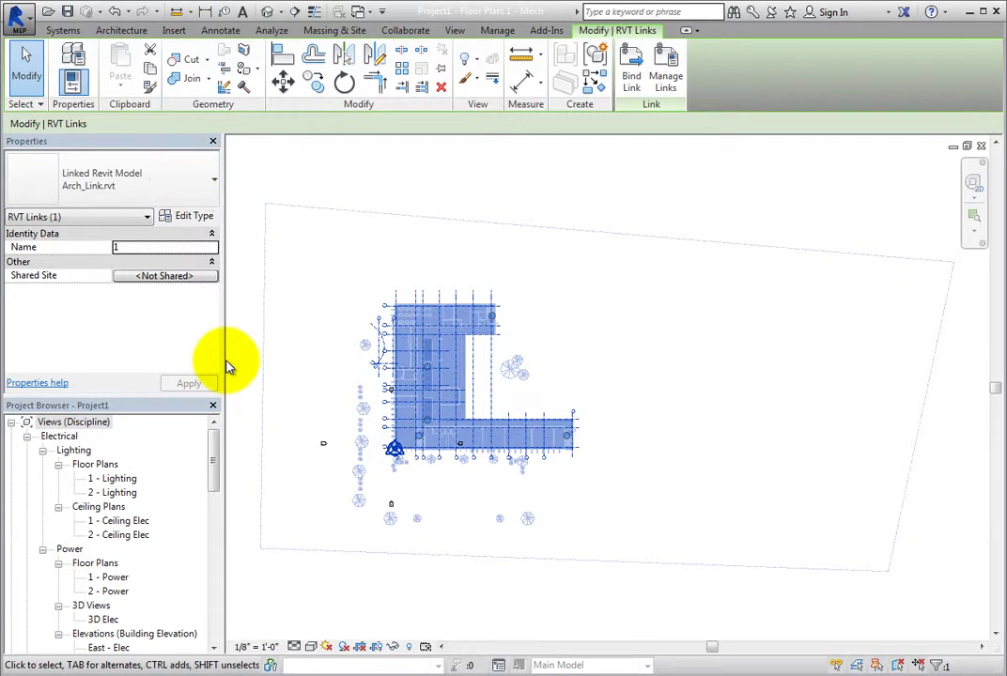
click(167, 246)
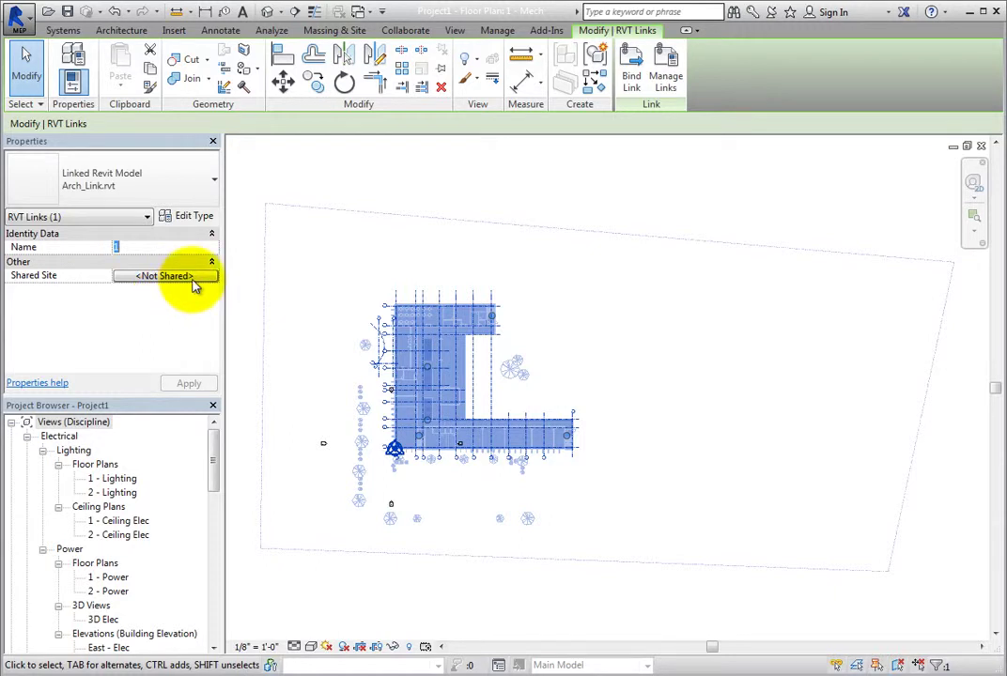
Use the Shared Site property to acquire and reconcile coordinates from Arch_Link.rvt.
click(191, 281)
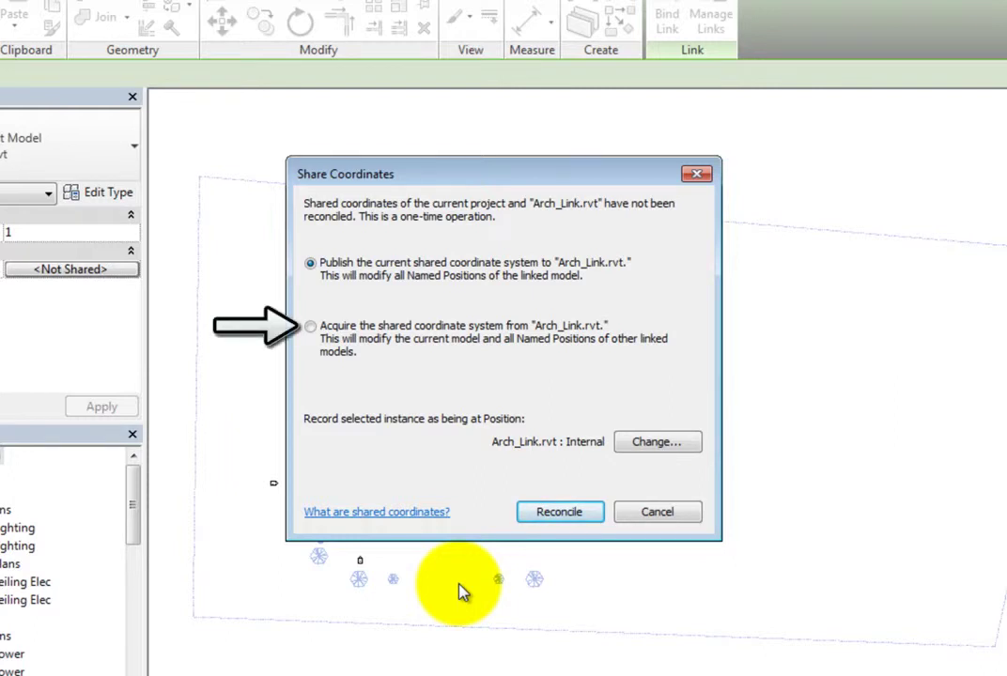
click(311, 326)
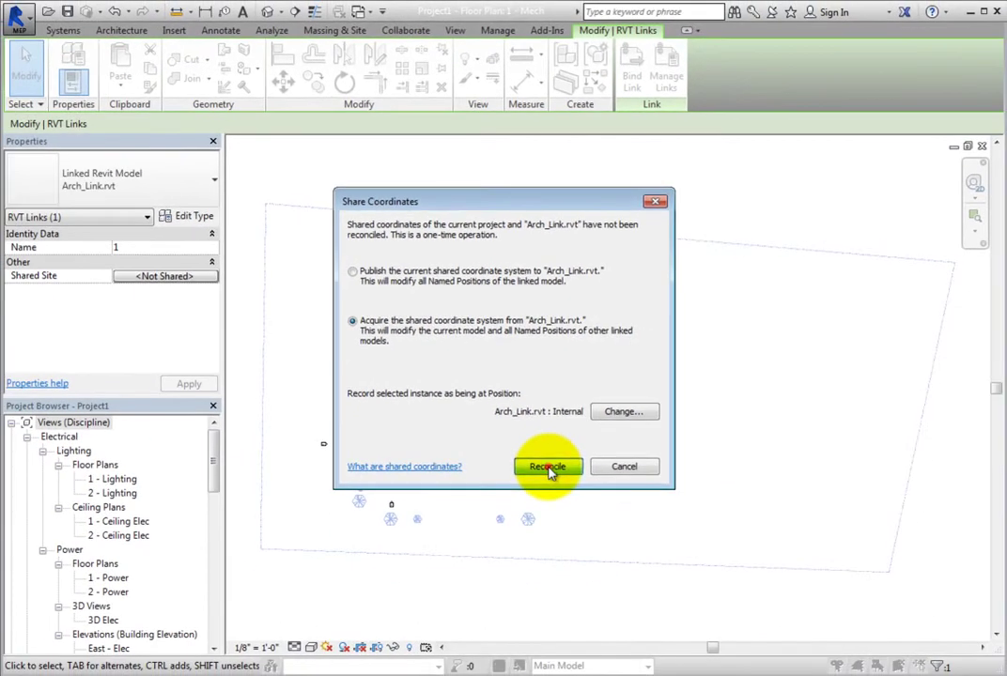
click(549, 474)
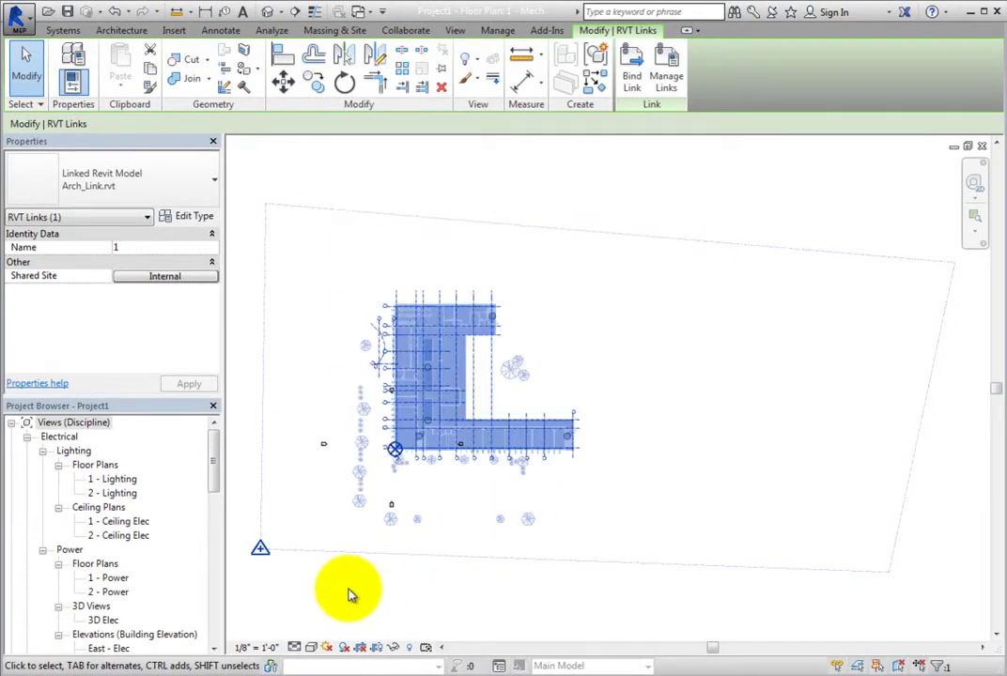
mouse_move(347, 595)
middle_down()
mouse_move(406, 602)
mouse_move(348, 595)
middle_up()
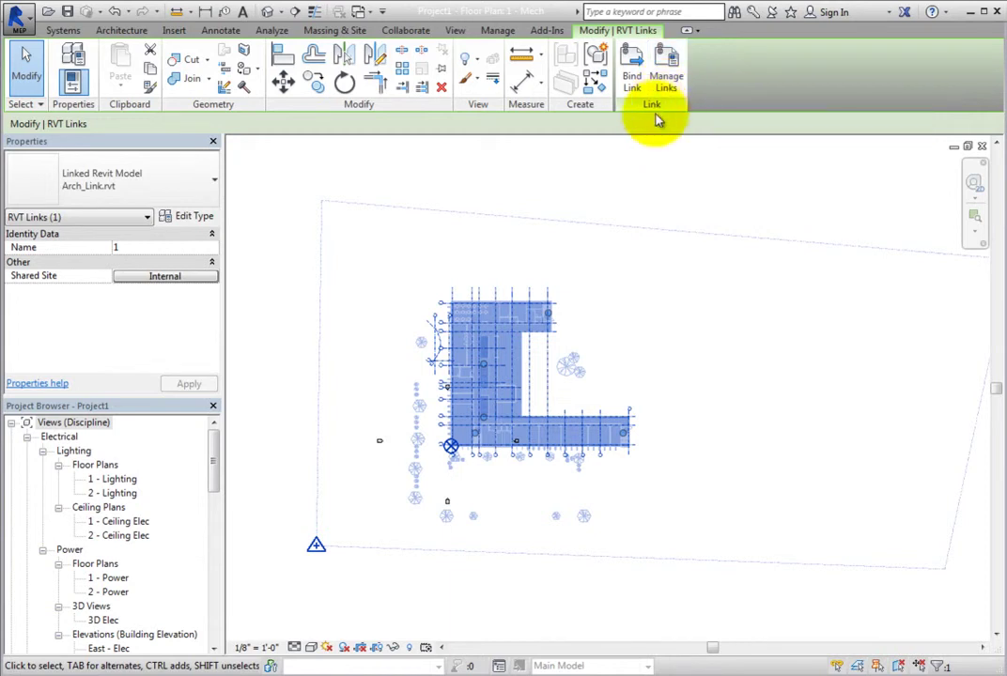
click(182, 33)
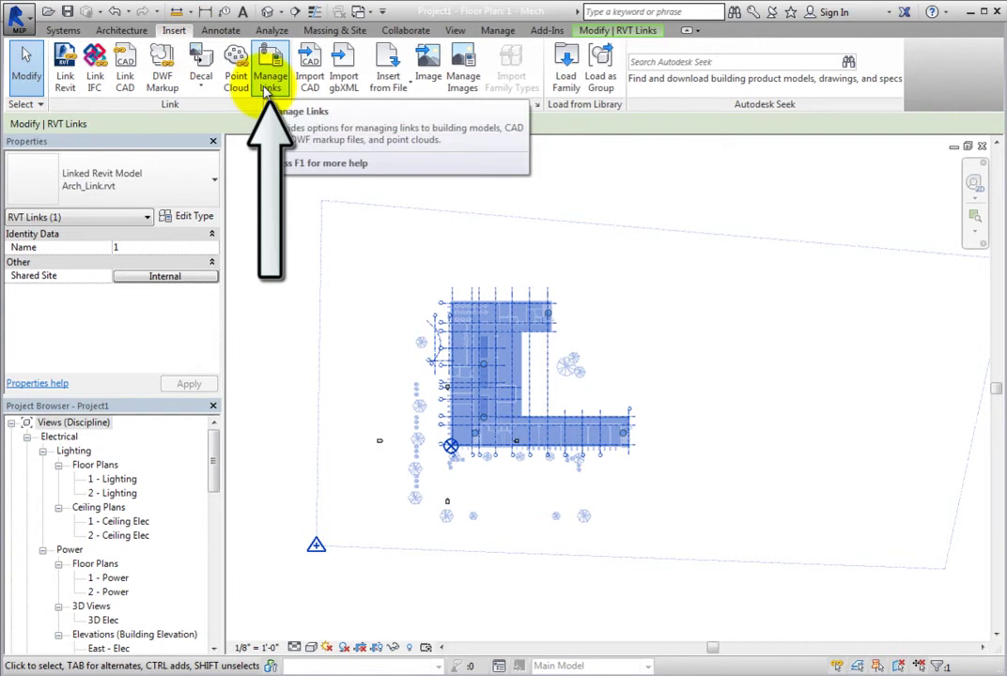
click(491, 30)
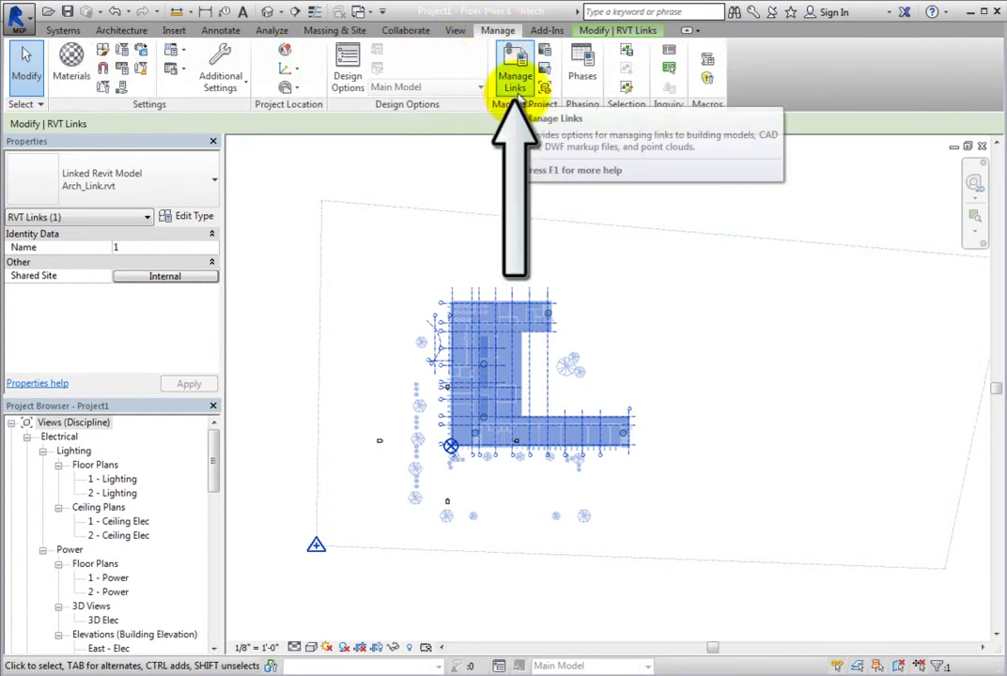
click(606, 30)
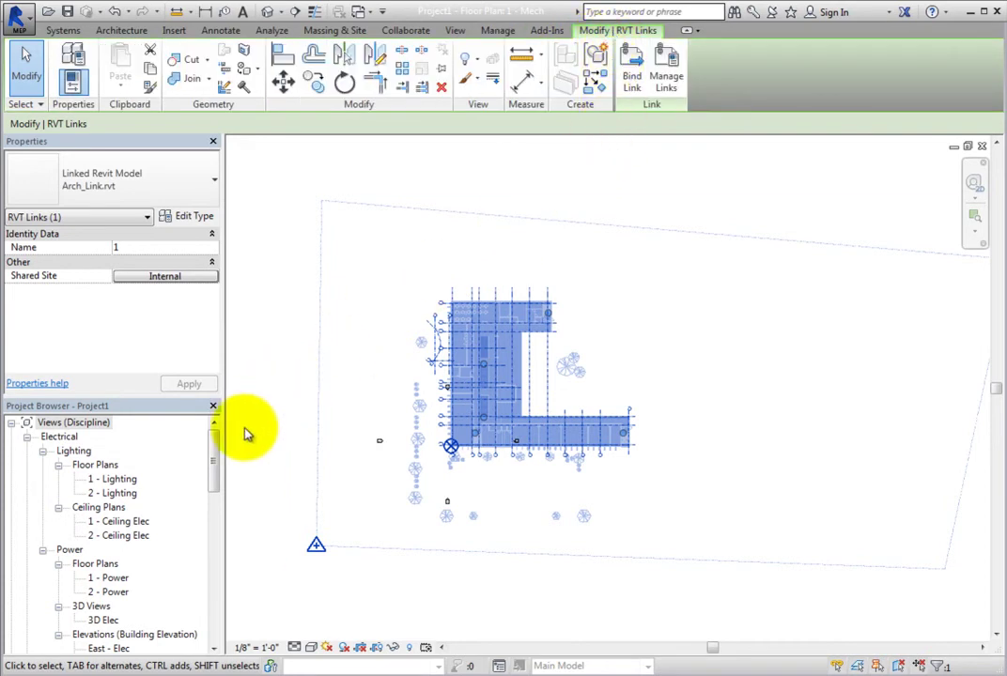
drag(214, 447, 210, 616)
Open Manage Links from the Revit Links node in the Project Browser.
click(62, 637)
right_click(62, 637)
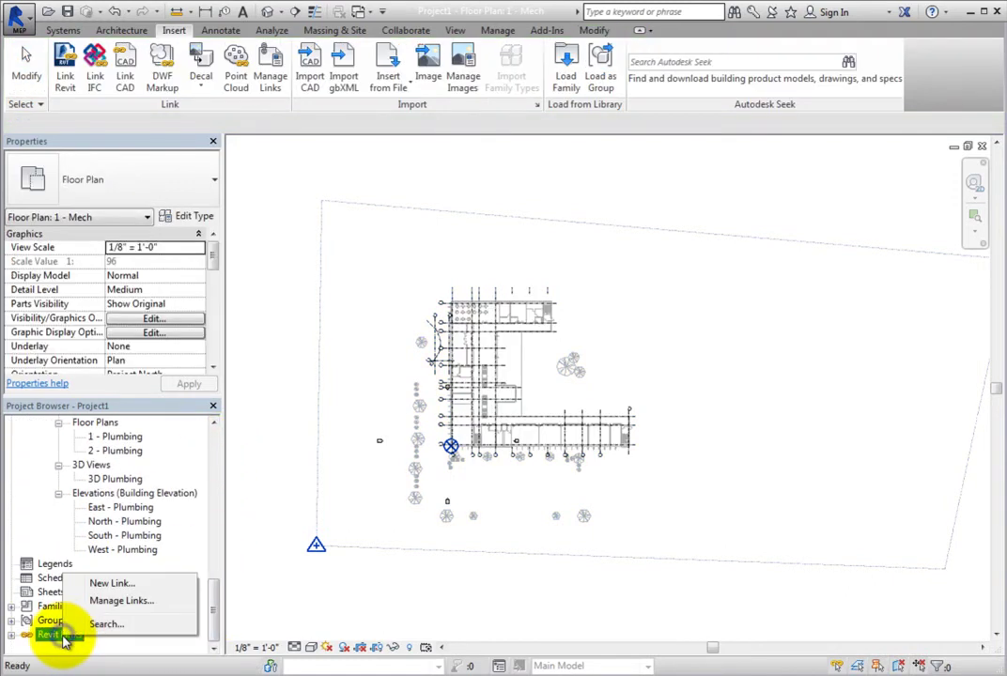
click(162, 607)
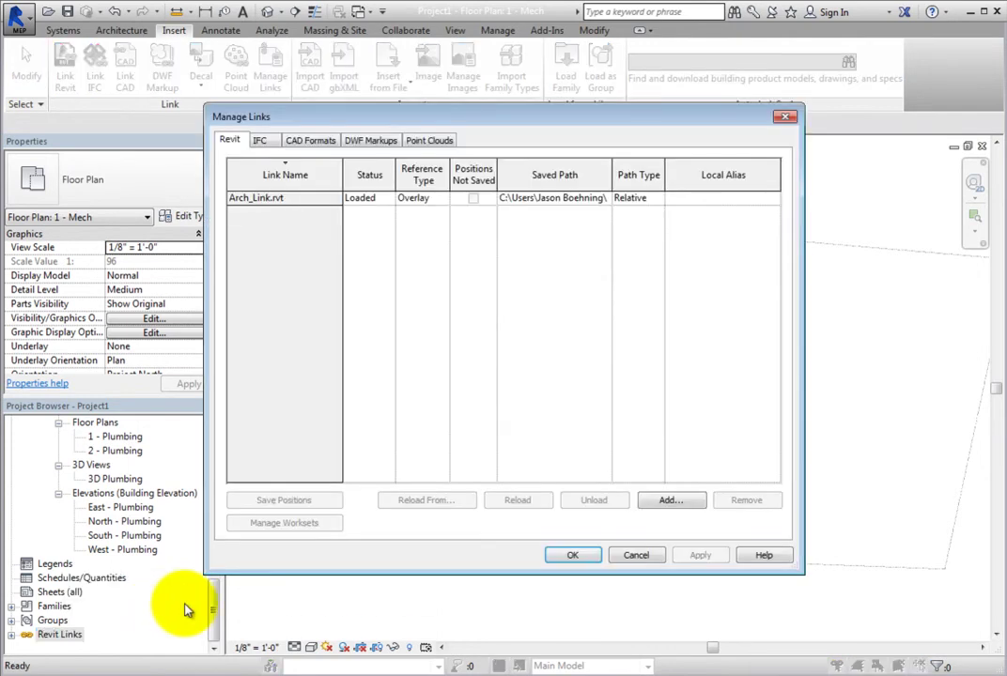